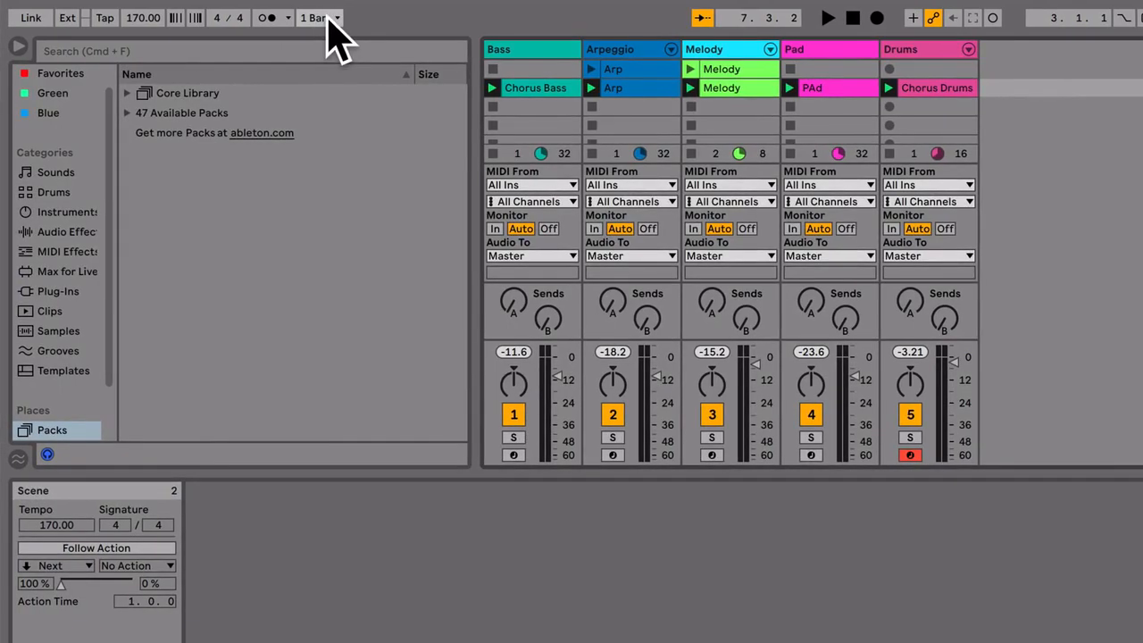
Review the global launch quantization choices, launch scene 1 followed by scene 2, and stop all clips.
left_click(321, 19)
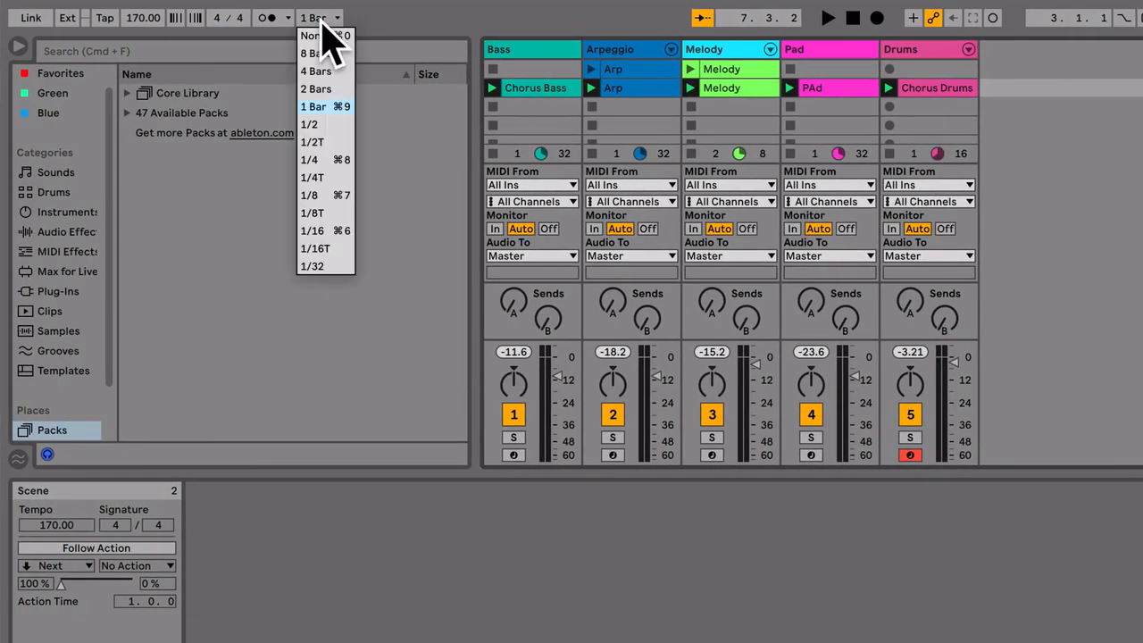
left_click(323, 20)
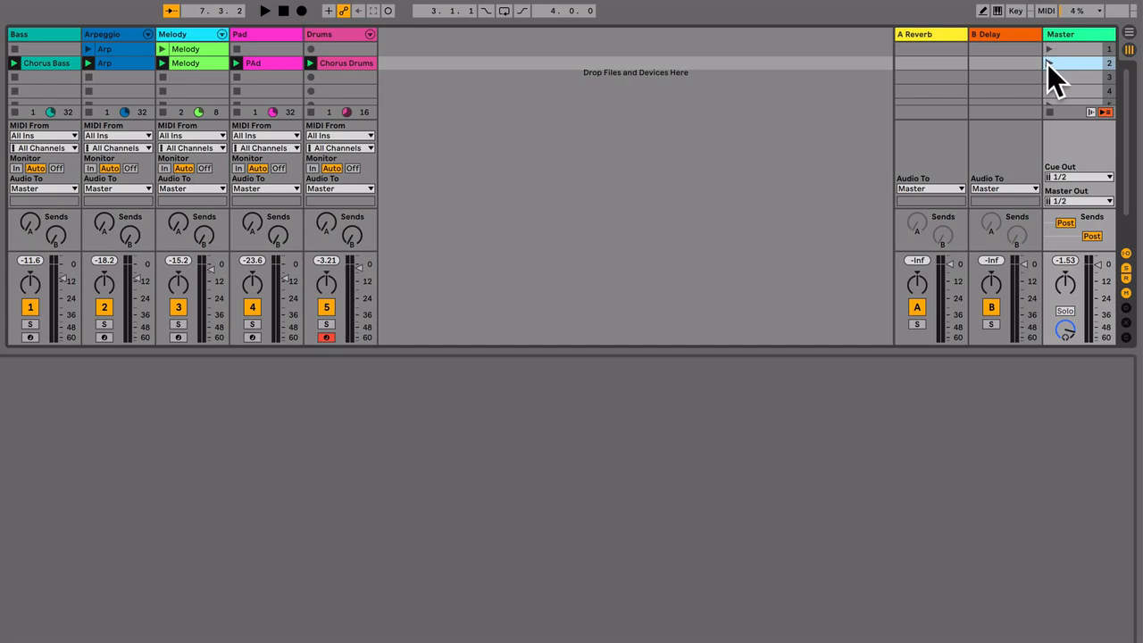
left_click(1048, 48)
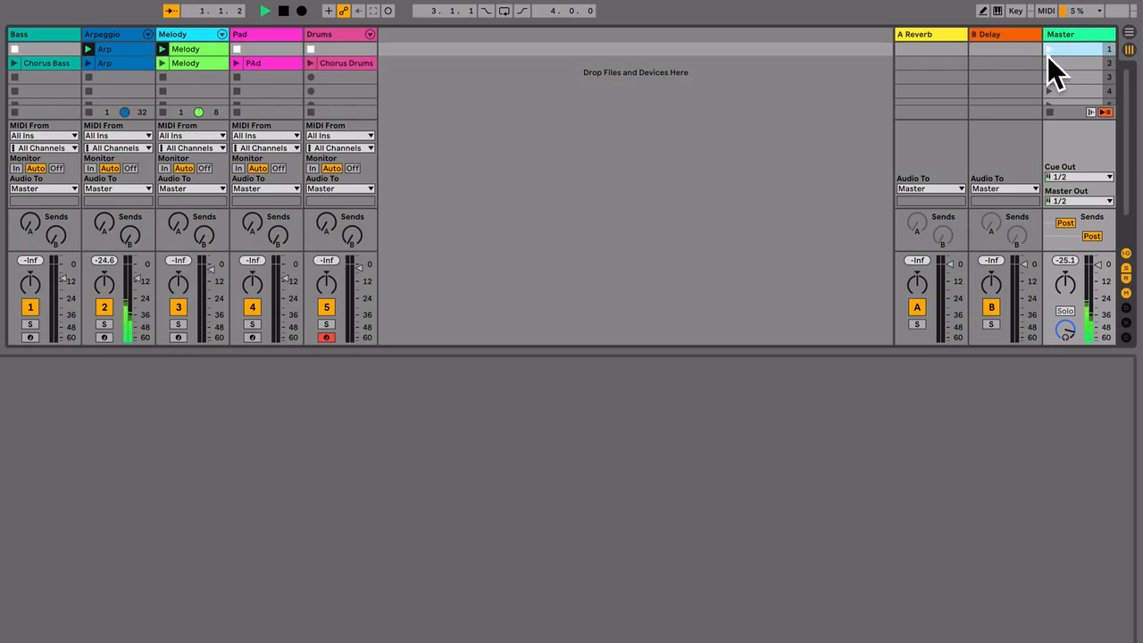
left_click(1049, 62)
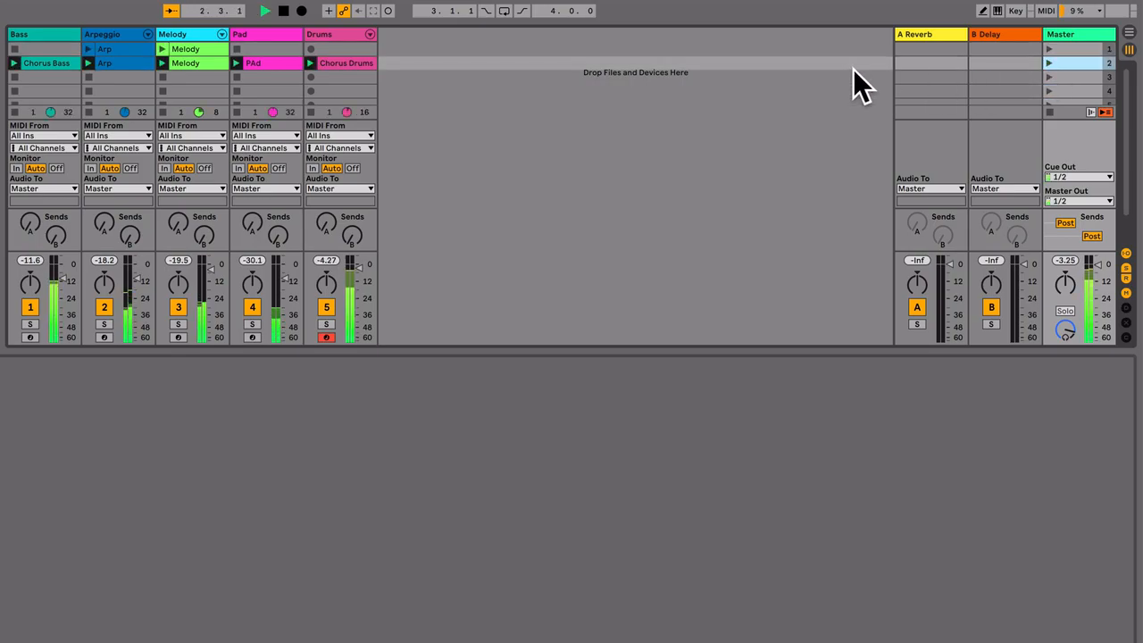
key("space")
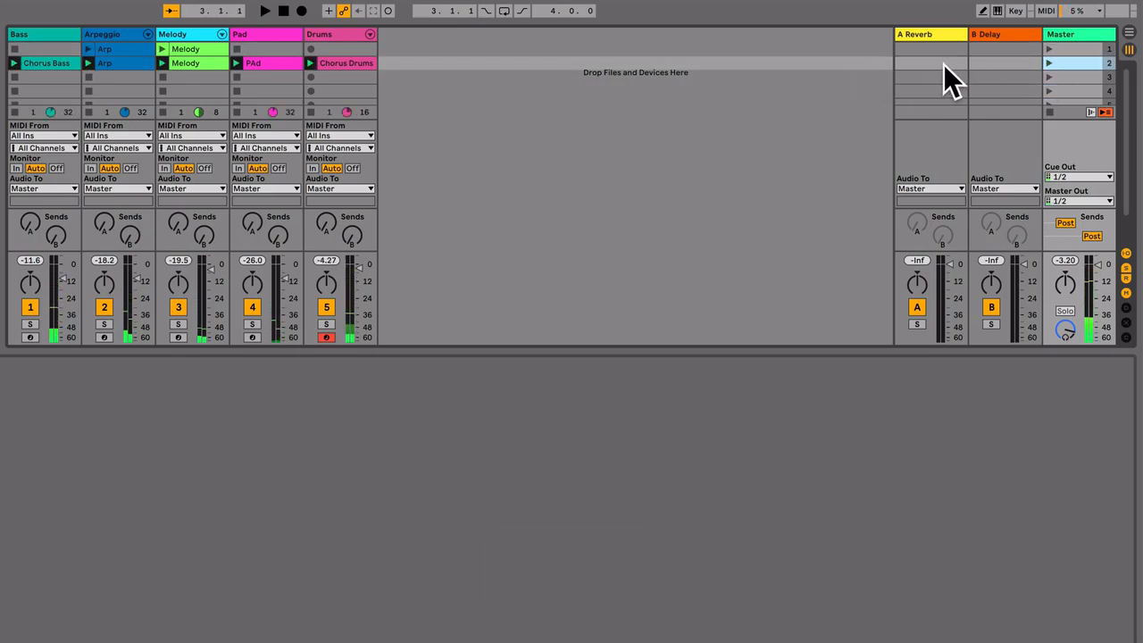
left_click(1049, 113)
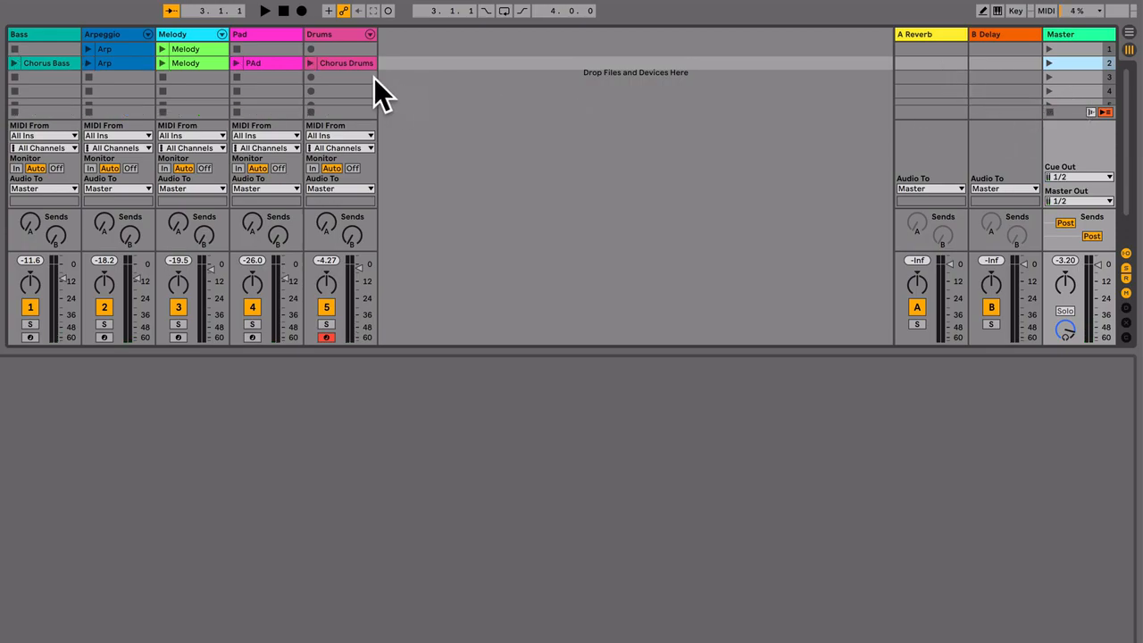
Launch the Chorus Bass and Chorus Drums clips one after the other, and launch scene 2.
left_click(15, 63)
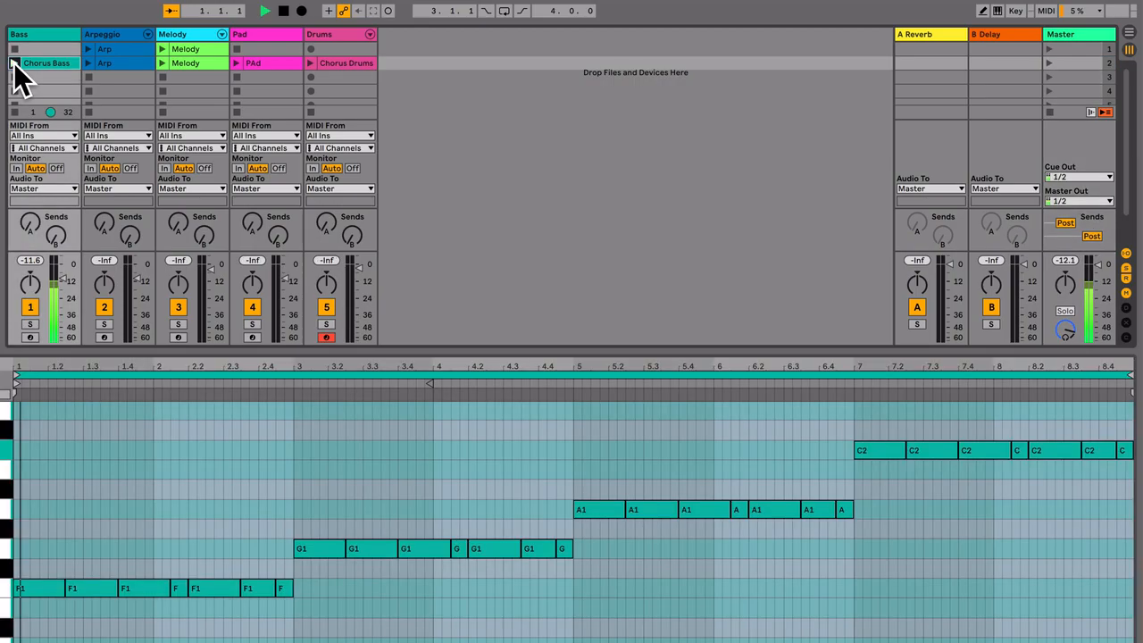
left_click(309, 64)
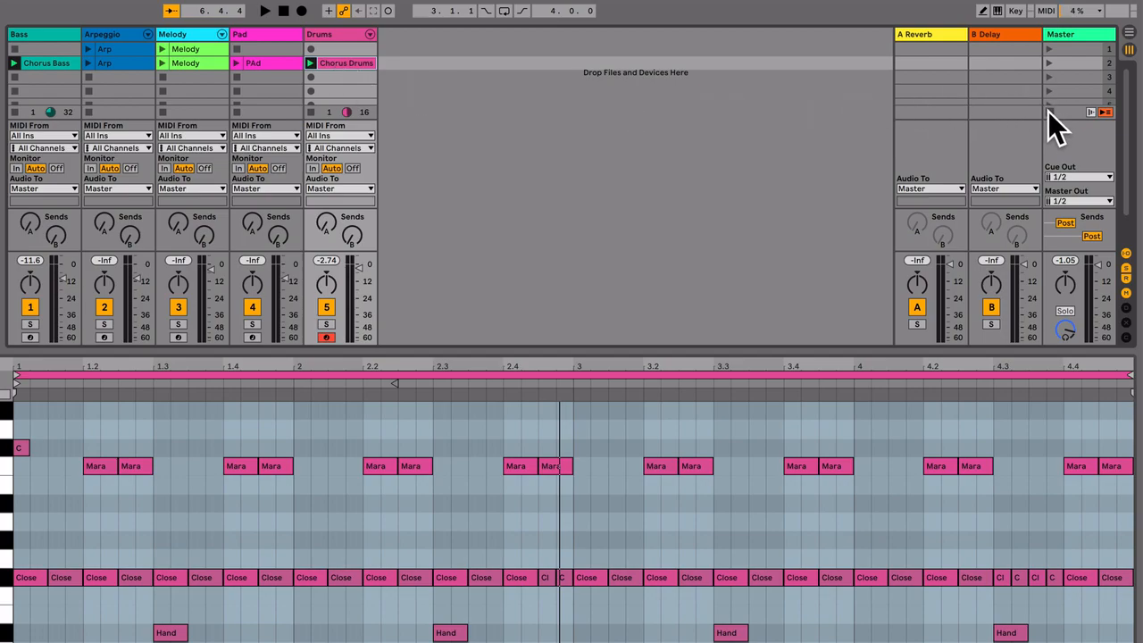
left_click(1049, 63)
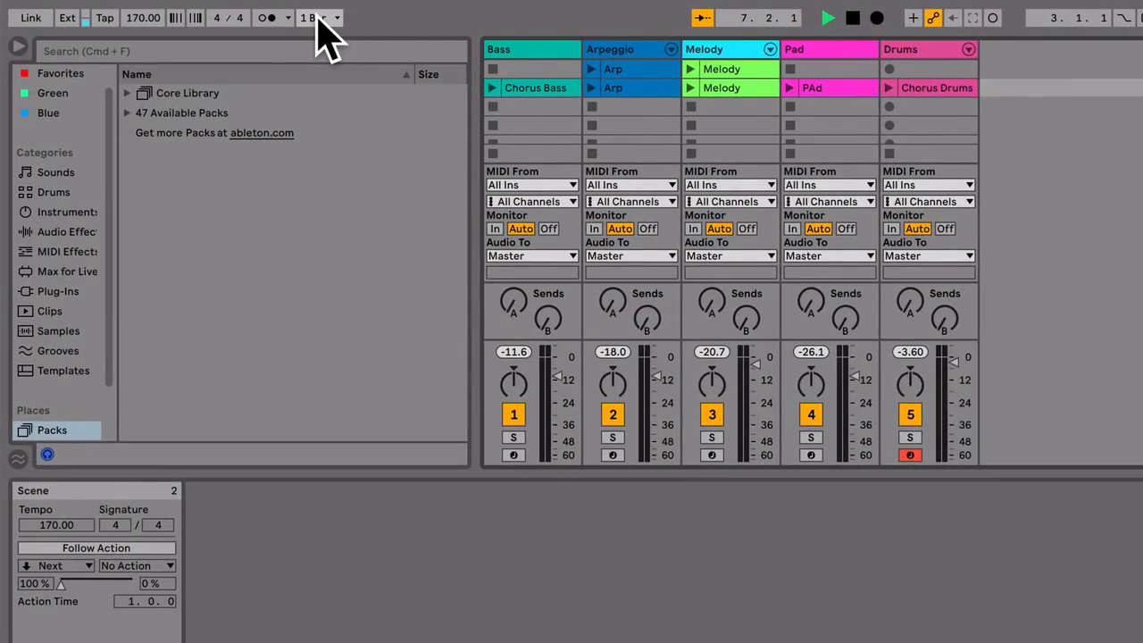
Set the global launch quantization to None, switch between scenes 1 and 2 during playback, and stop all clips.
left_click(320, 18)
left_click(323, 35)
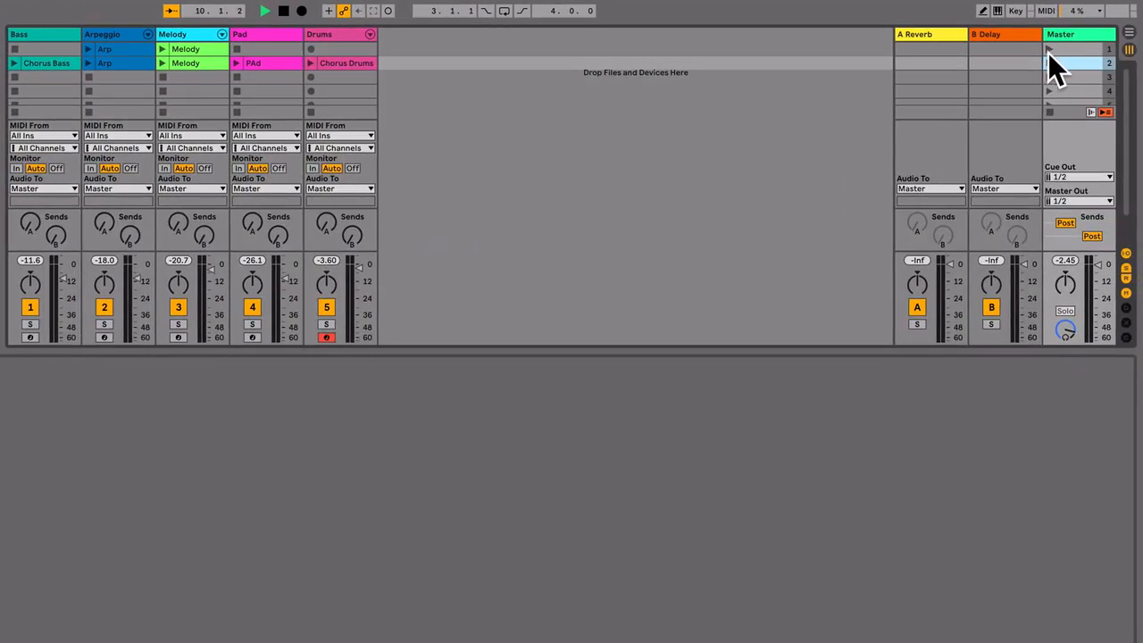
left_click(1048, 64)
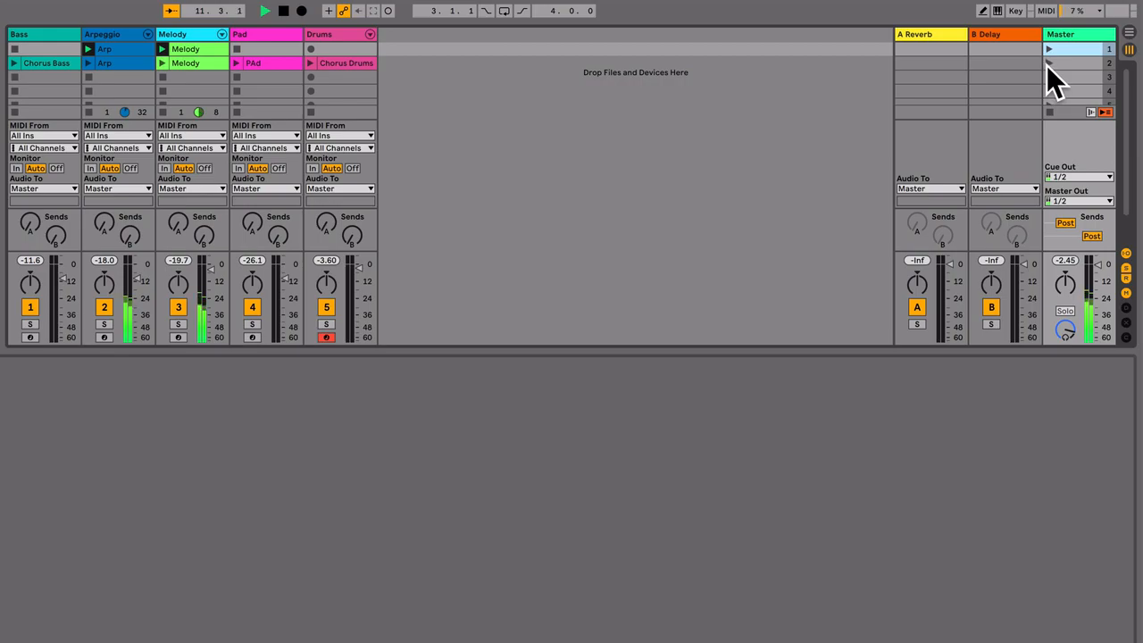
left_click(1047, 49)
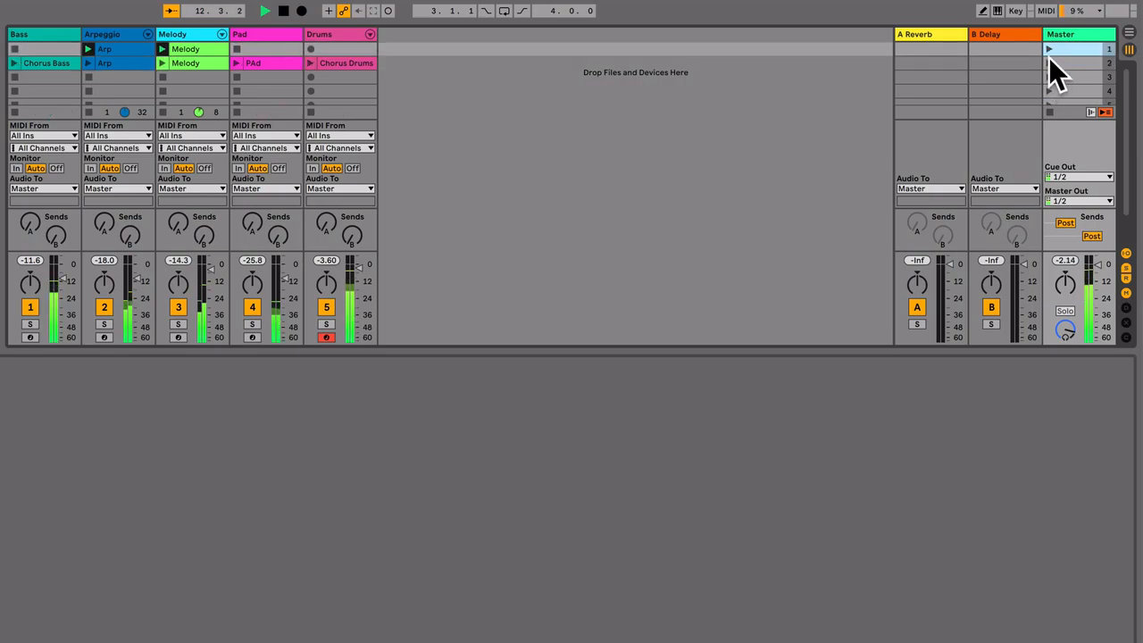
left_click(1049, 112)
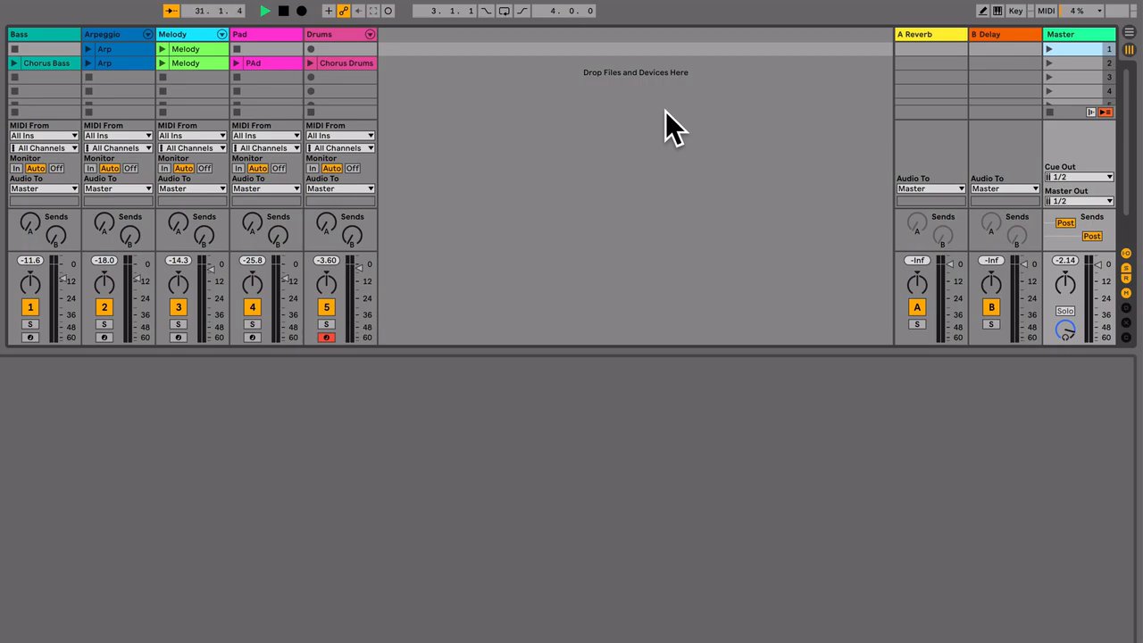
Launch scene 2's Chorus Bass, Melody and Chorus Drums clips individually with no launch quantization.
left_click(15, 63)
left_click(162, 63)
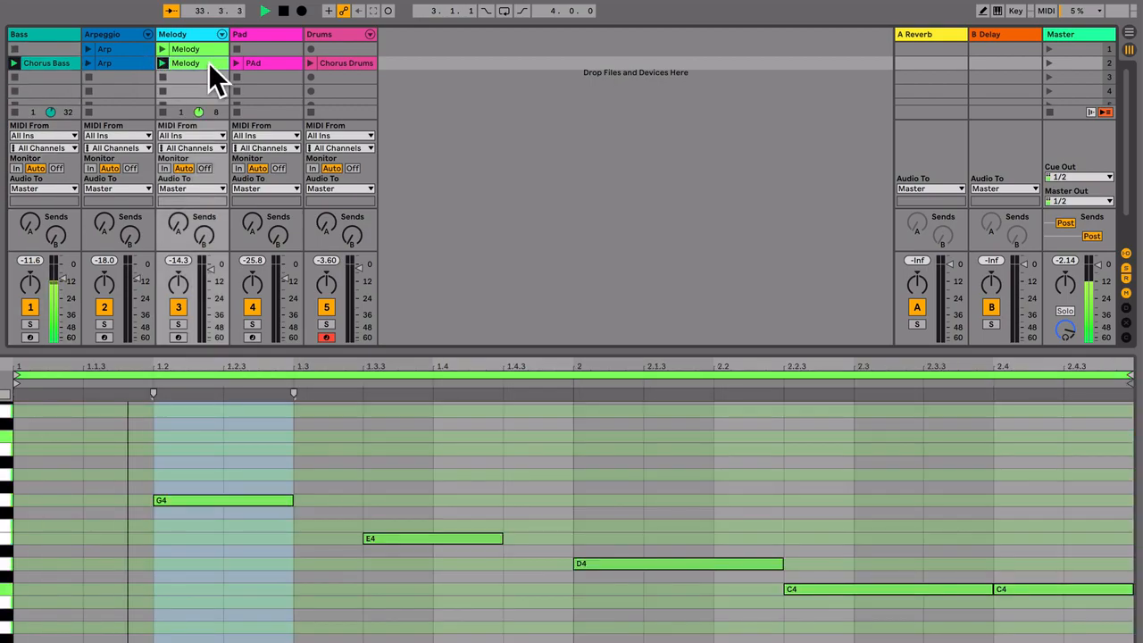
left_click(311, 63)
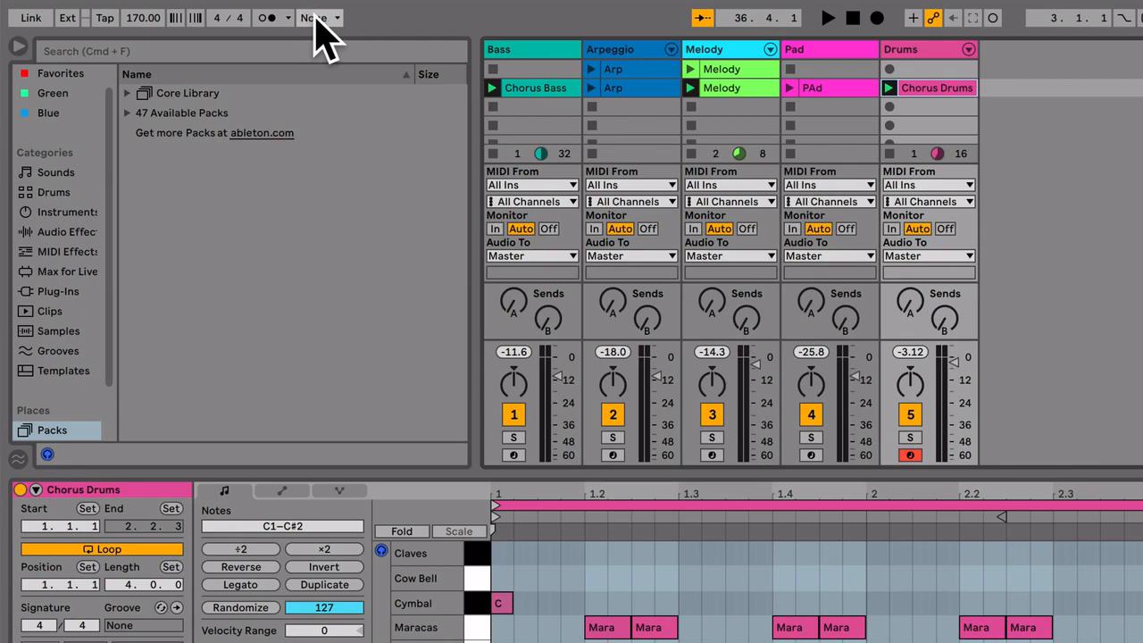
Set the global launch quantization to 4 Bars and play scene 2's Chorus Bass, Arp, Melody and Chorus Drums clips, stopping the transport at the end.
left_click(318, 20)
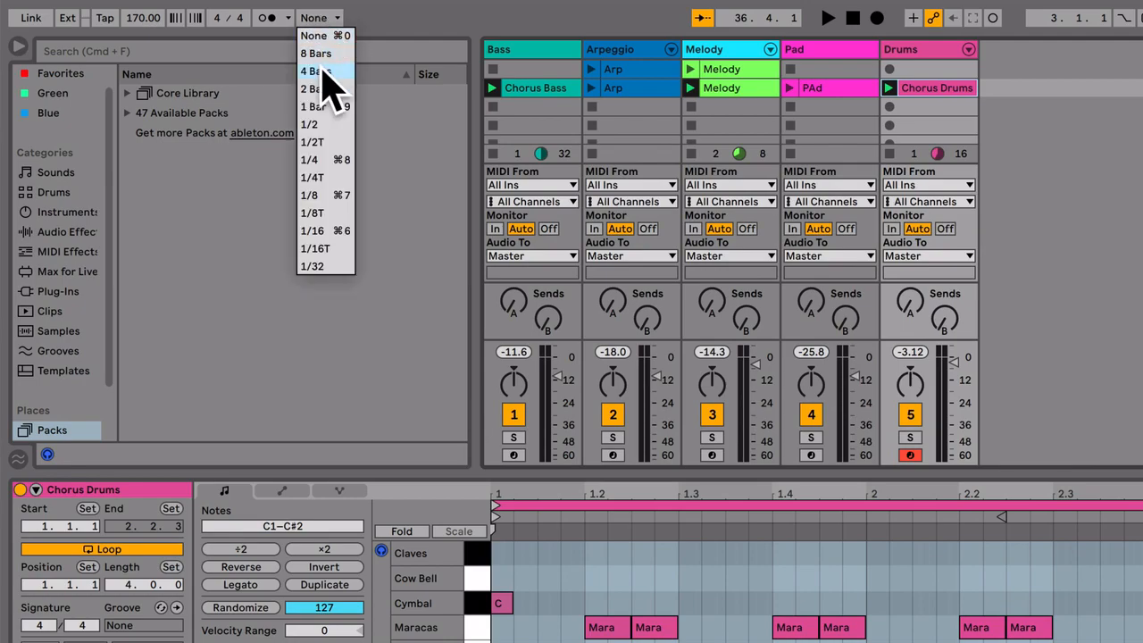
left_click(322, 73)
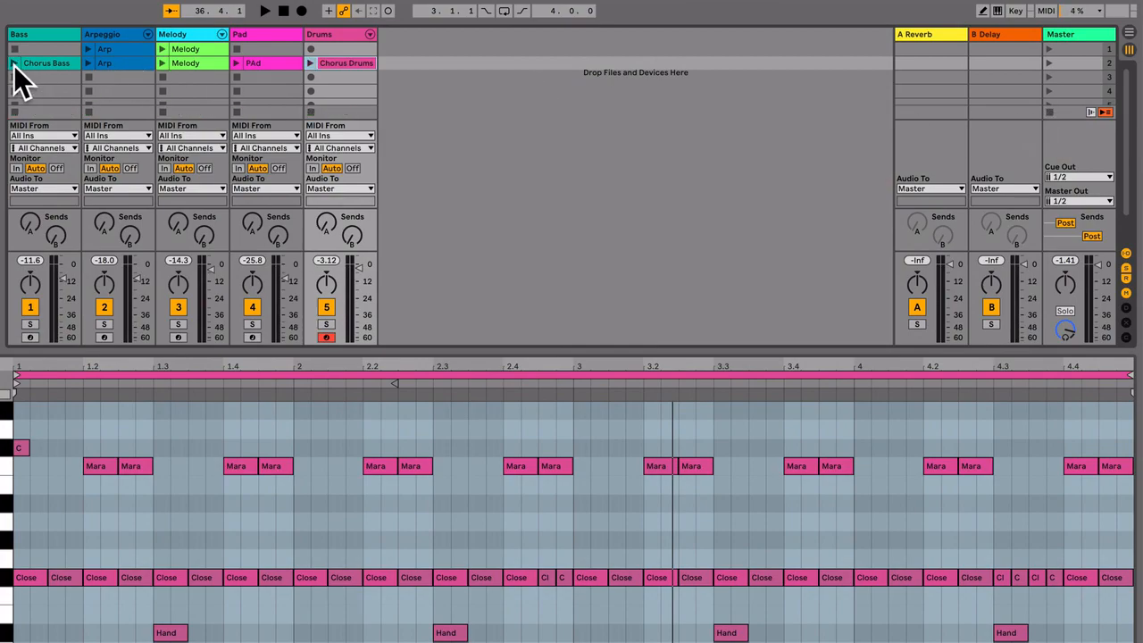
left_click(14, 62)
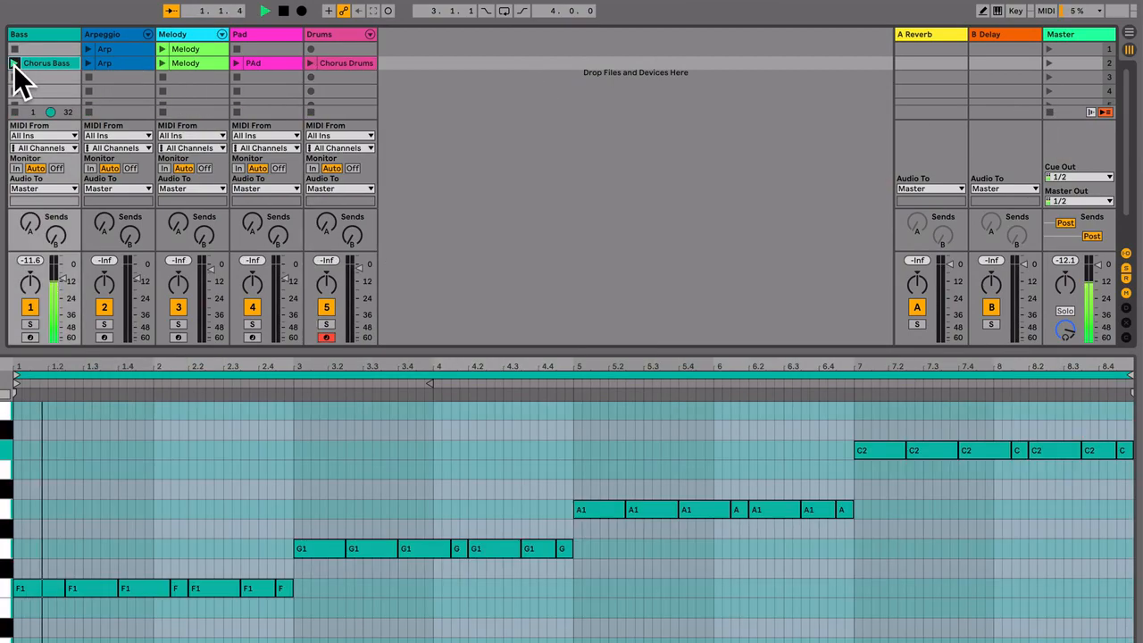
left_click(89, 63)
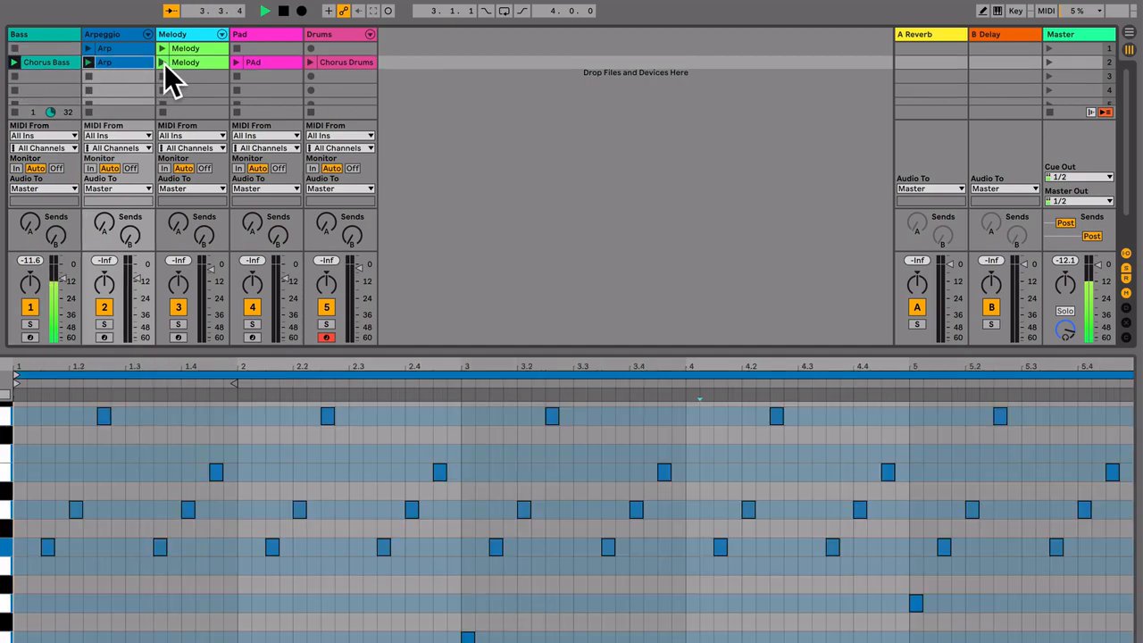
left_click(164, 64)
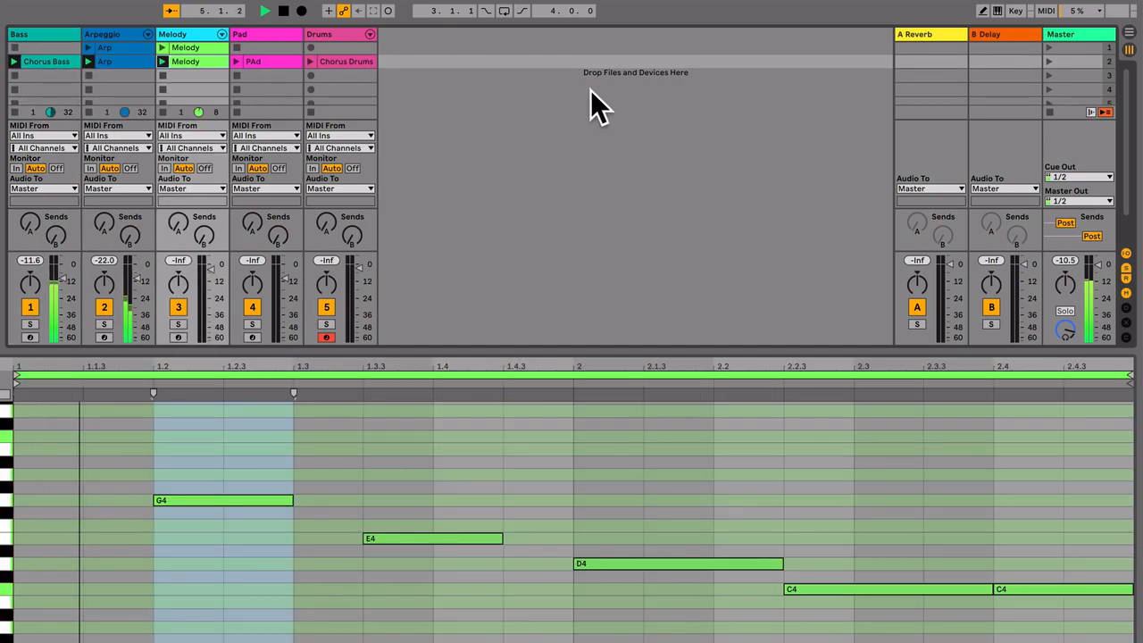
left_click(309, 62)
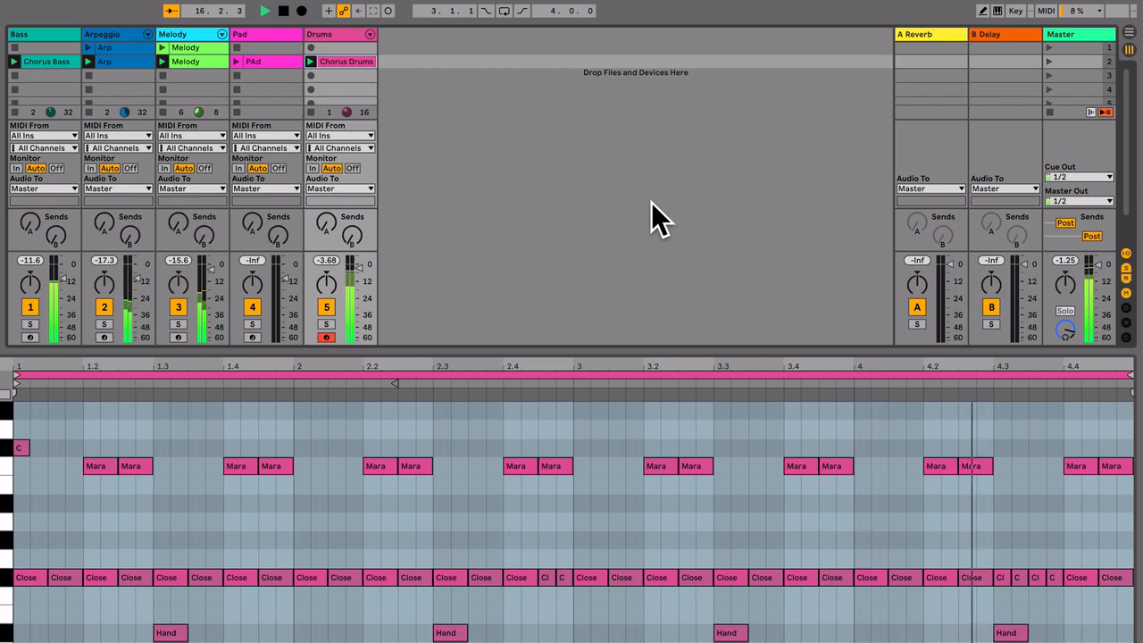
key("space")
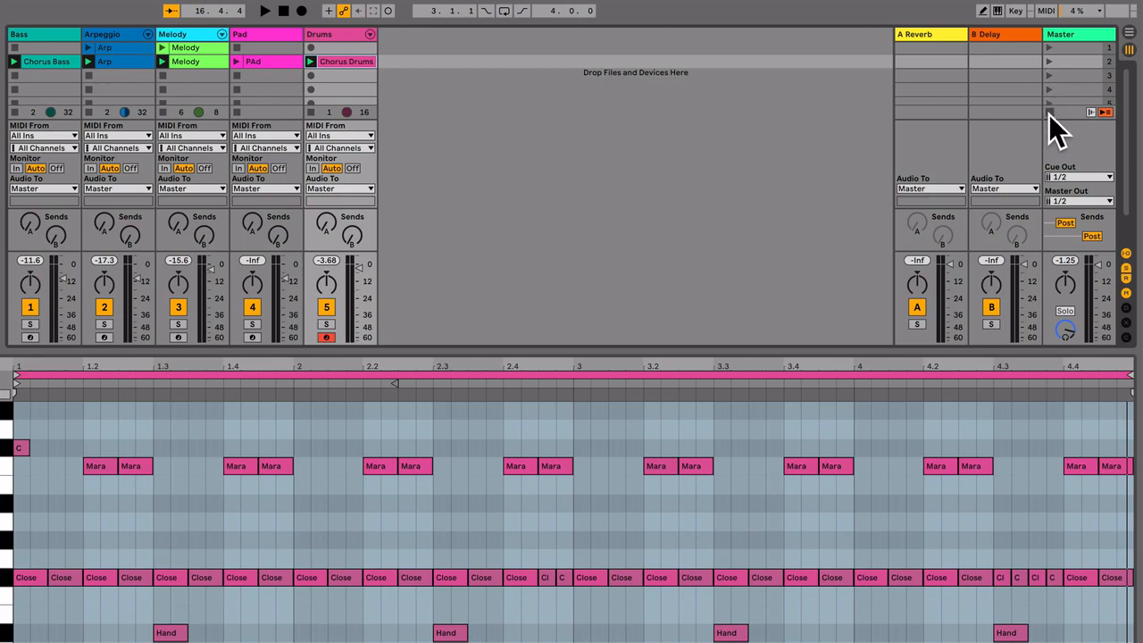
Launch scene 2 and review the global launch quantization choices, keeping 4 Bars.
left_click(1049, 61)
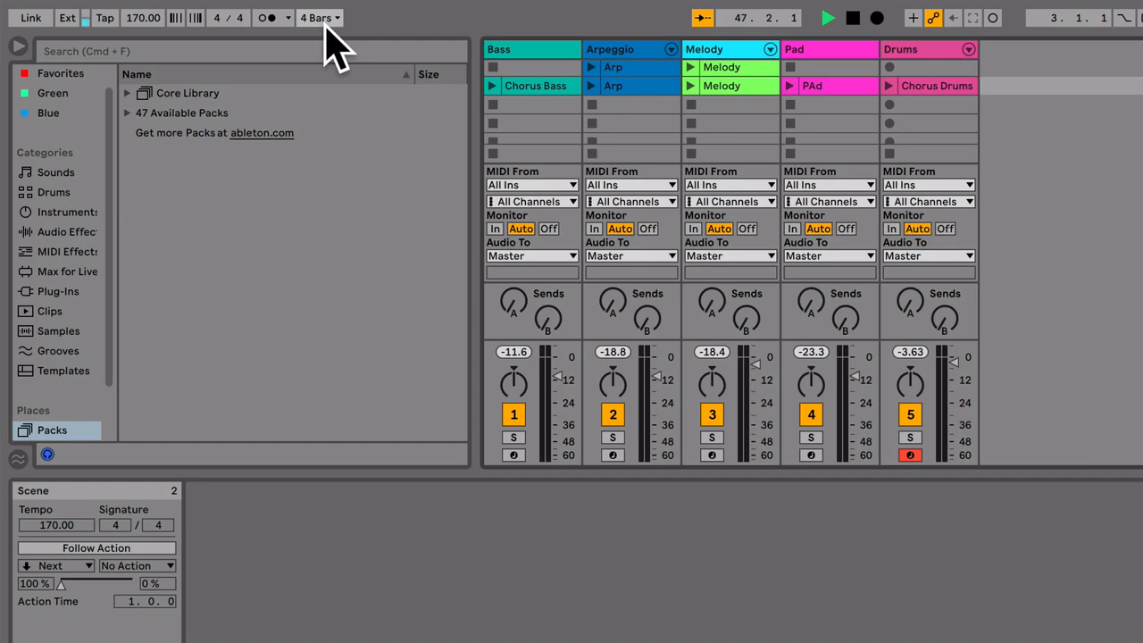
left_click(321, 19)
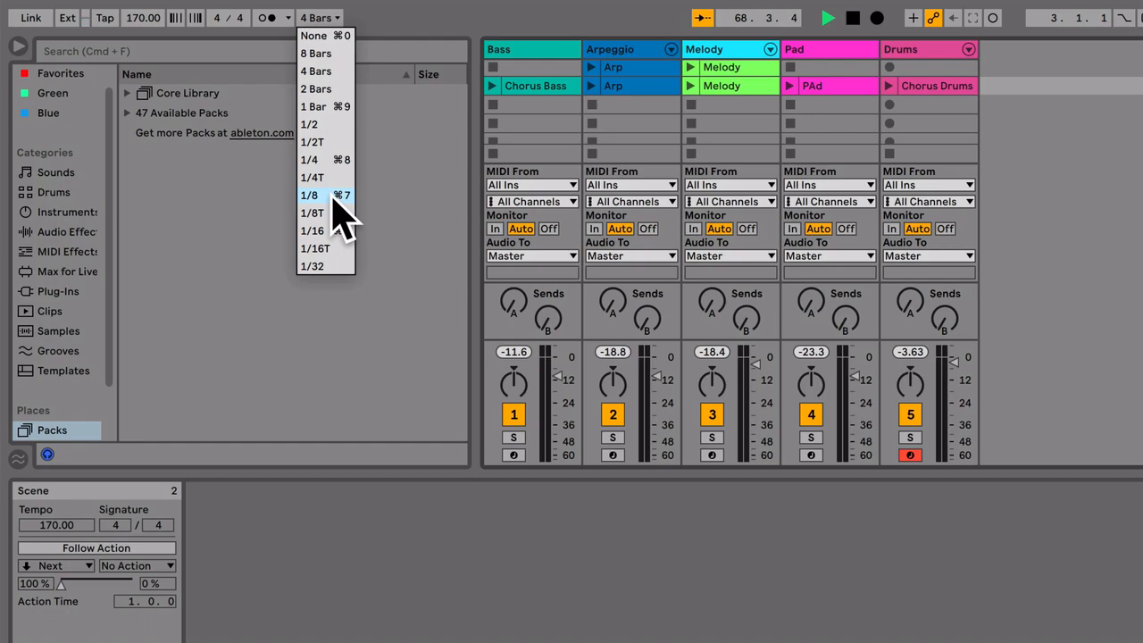
left_click(326, 71)
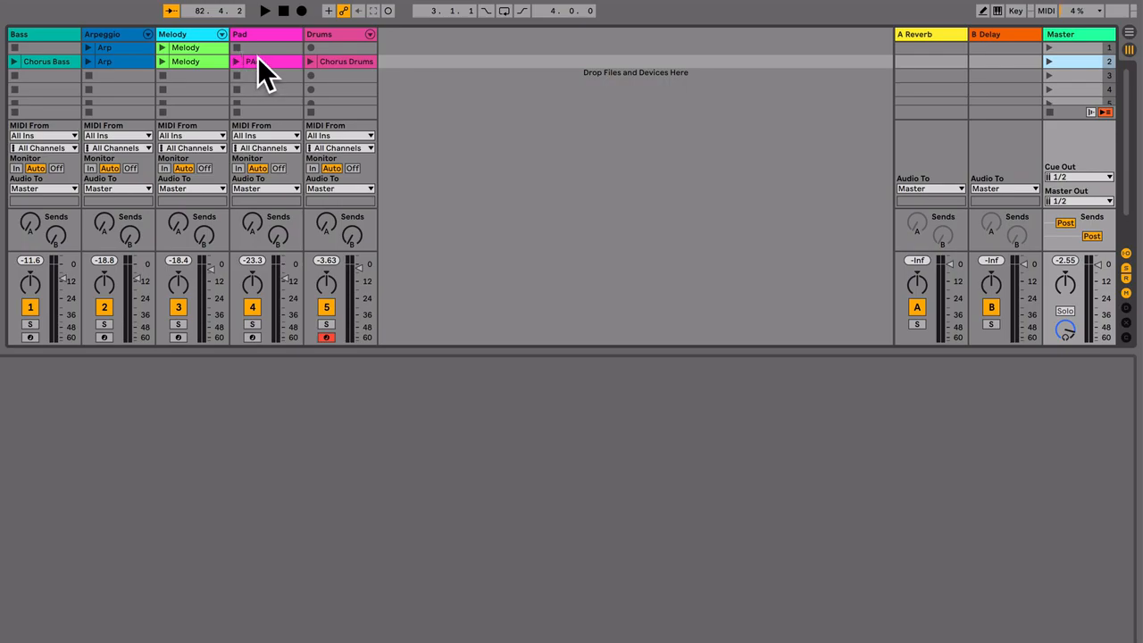
Inspect the notes and lengths of scene 2's Melody, Chorus Drums and Chorus Bass clips.
double_click(200, 62)
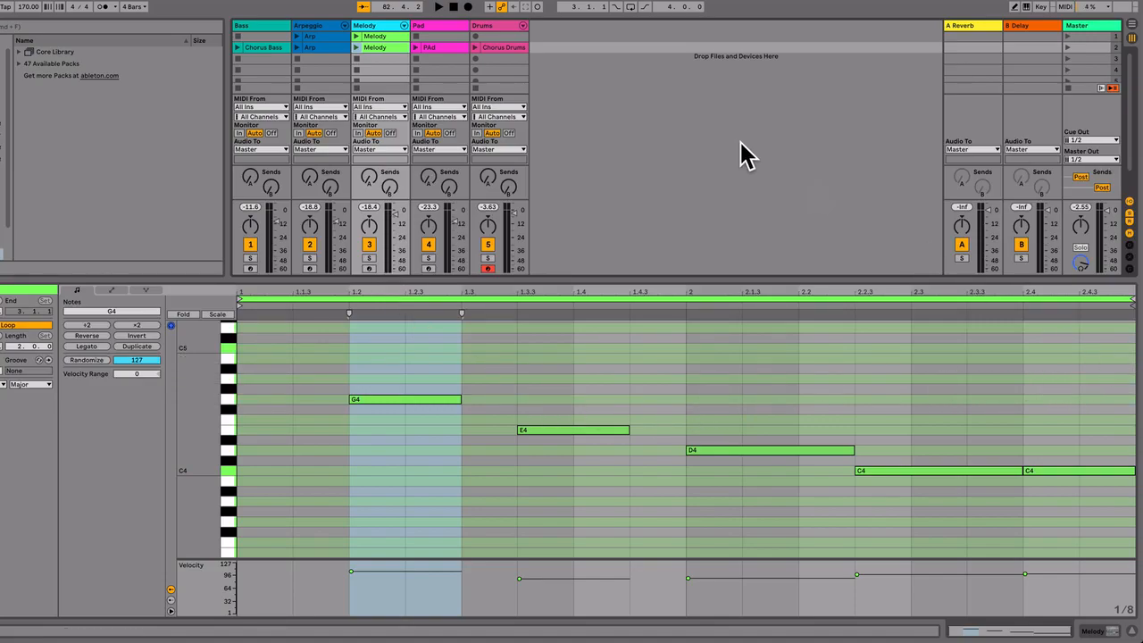
left_click(496, 45)
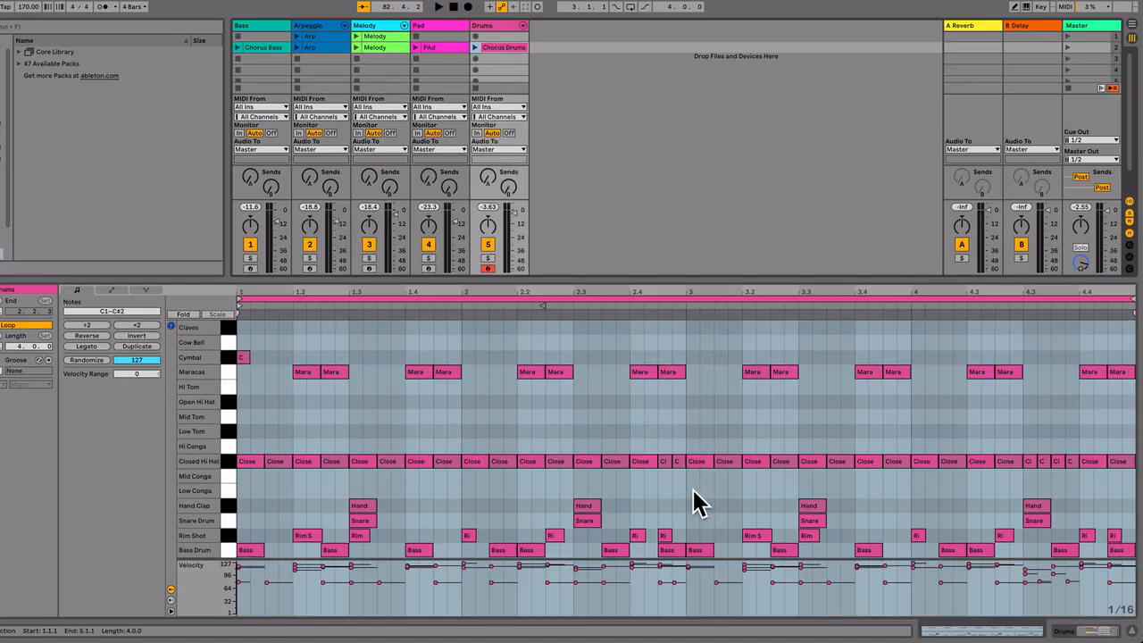
left_click(270, 48)
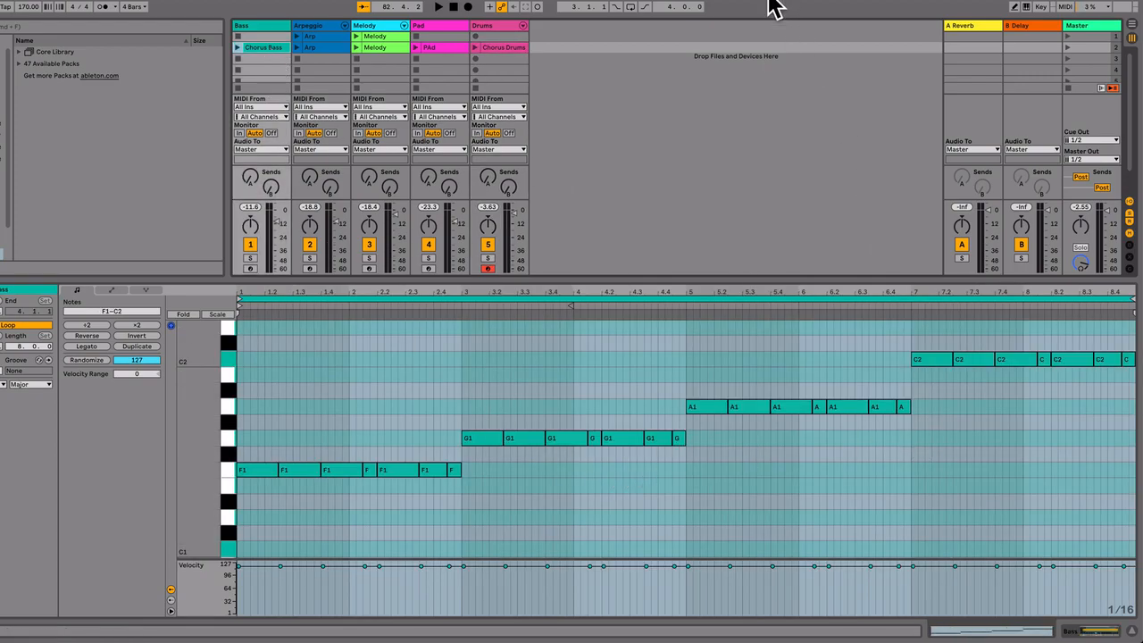
Launch scene 2 and repeatedly stop and resume playback to examine each track's clip progress indicator and loop count.
left_click(1067, 49)
left_click(1067, 49)
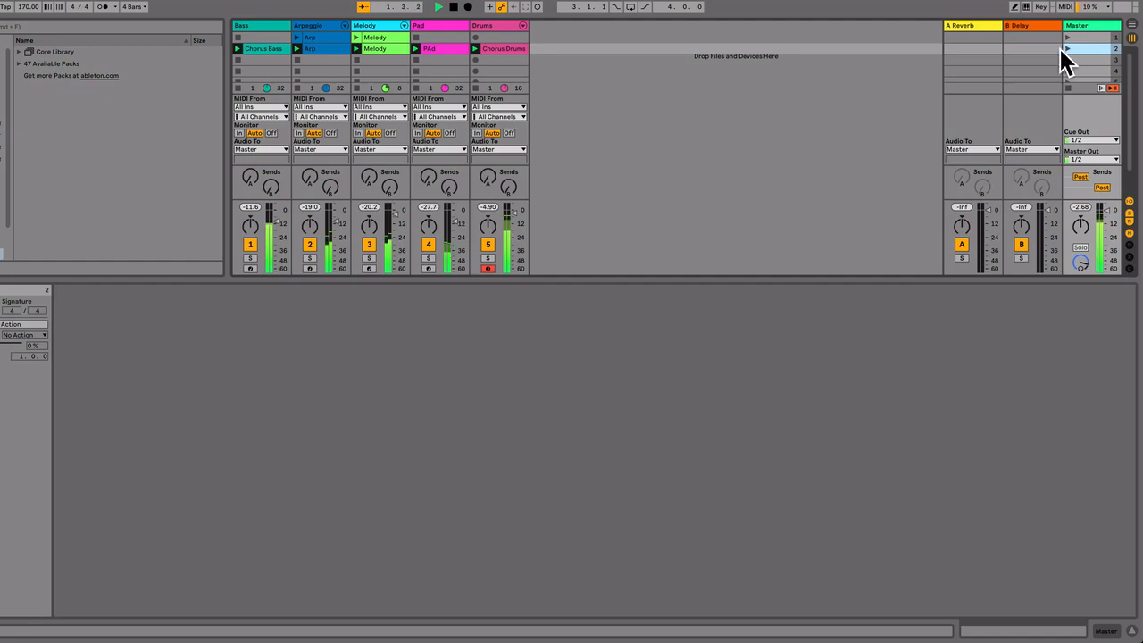
key("space")
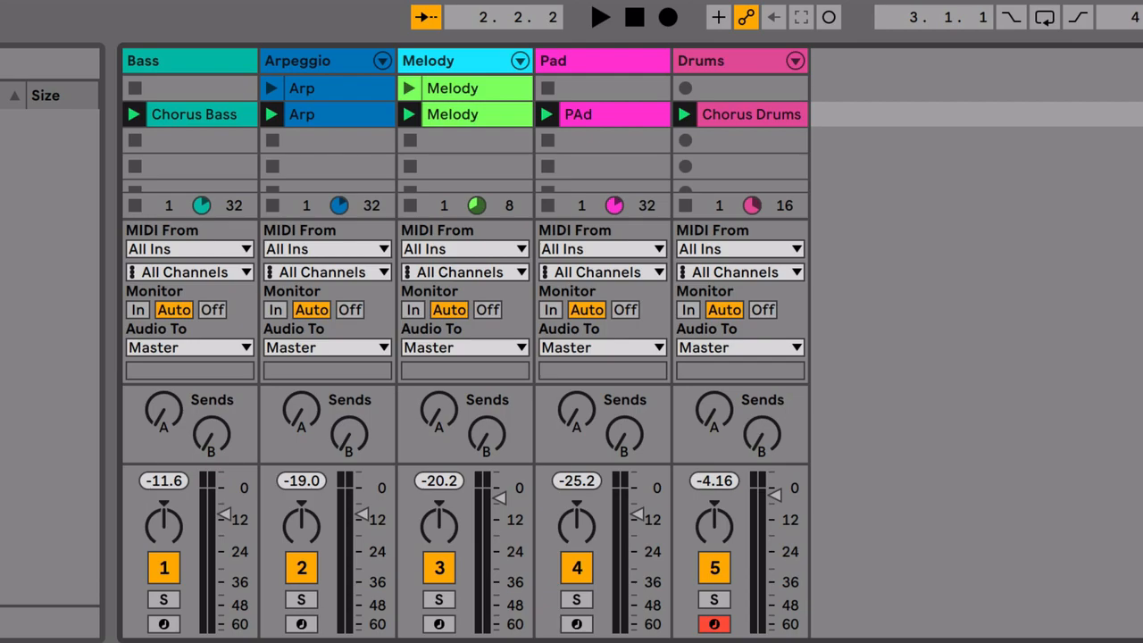
key("space")
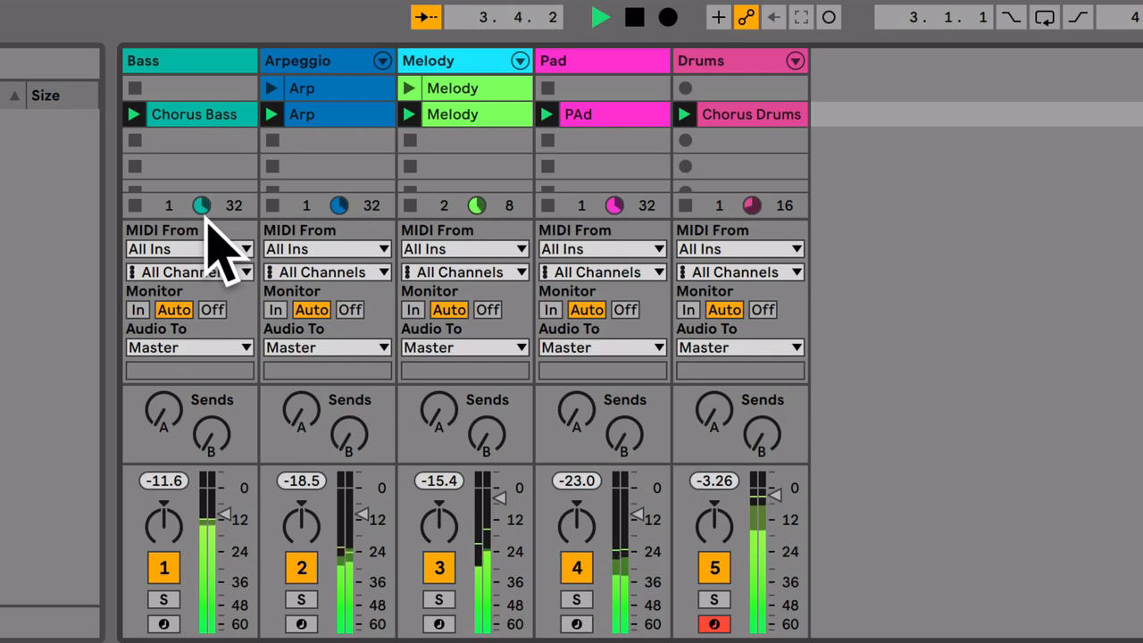
key("space")
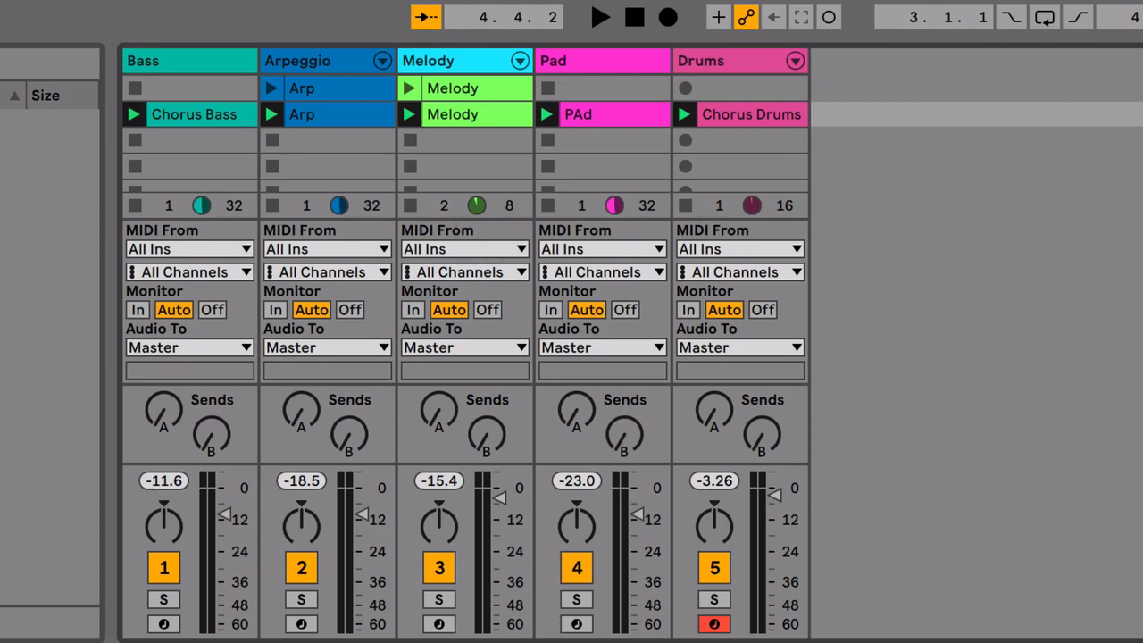
key("space")
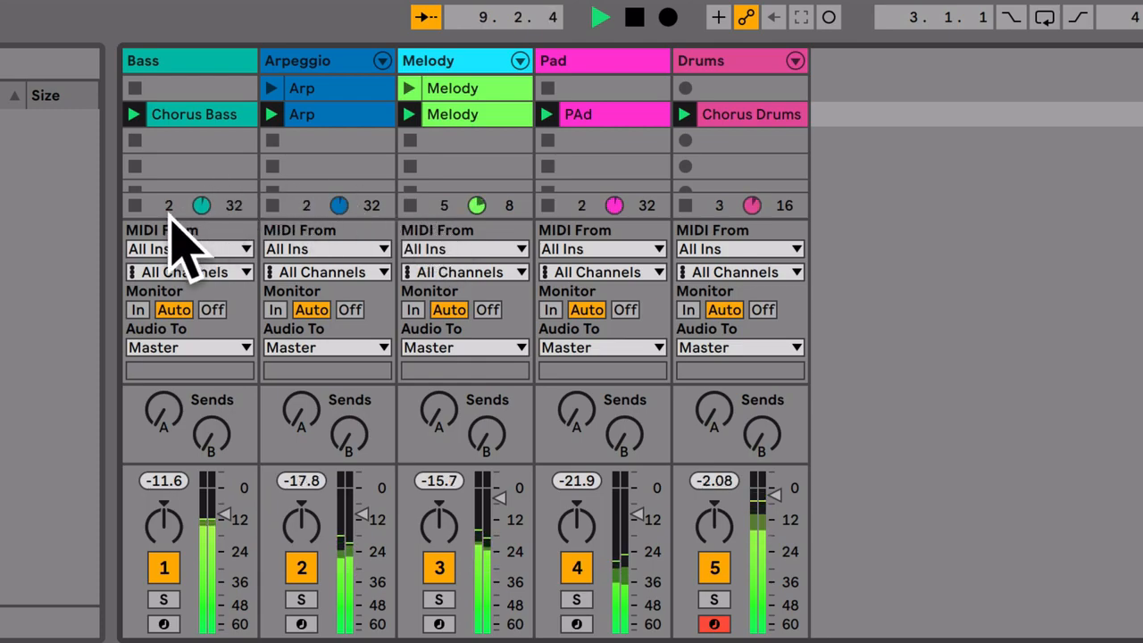
key("space")
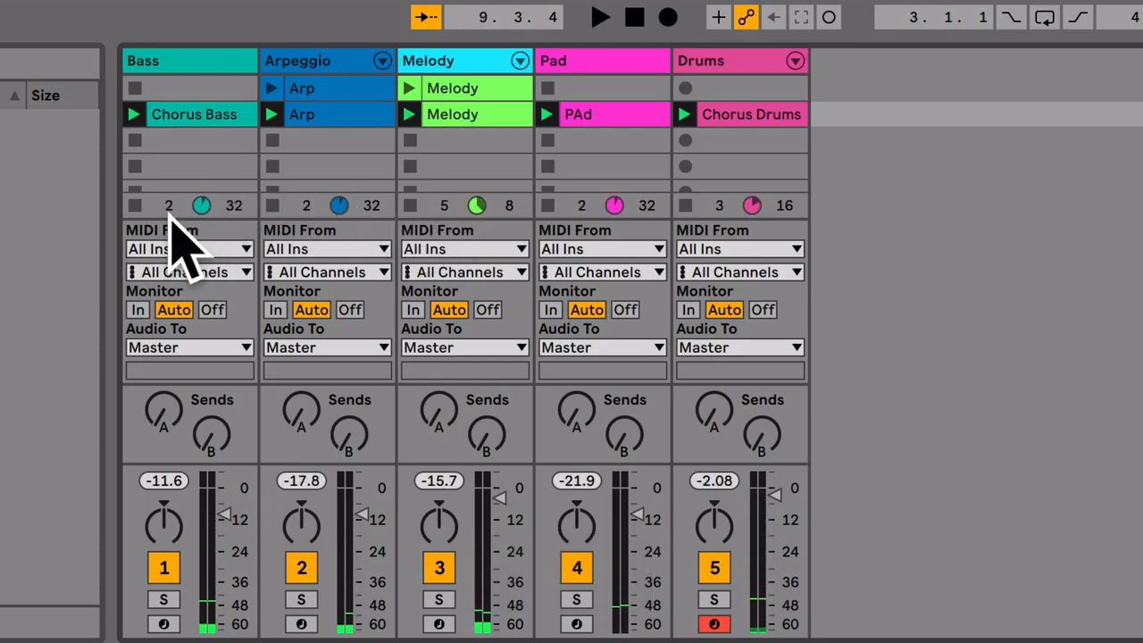